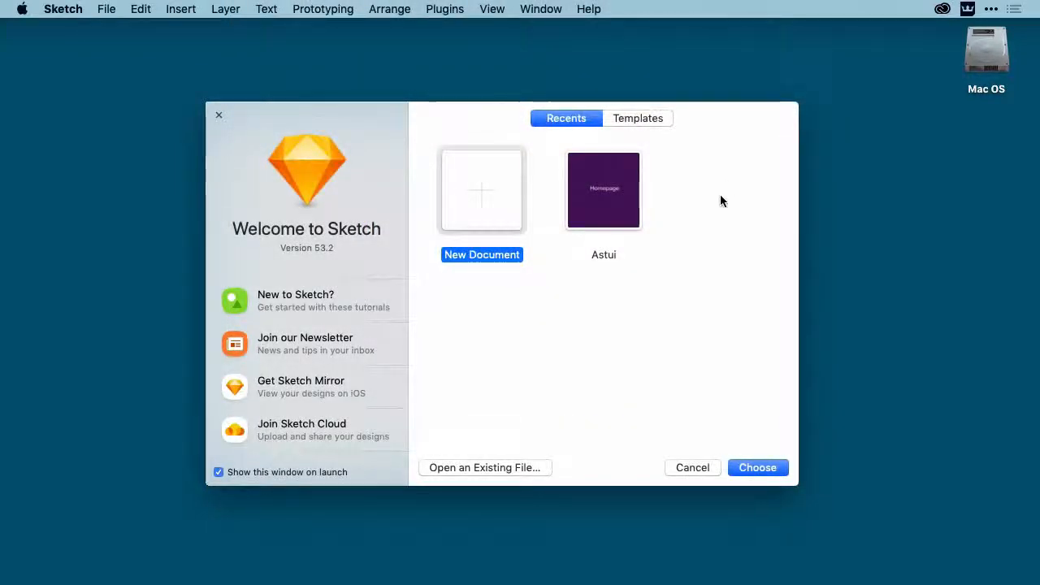
# Open the recent Astui document and bring the whole Homepage text into view.
pyautogui.doubleClick(611, 192)
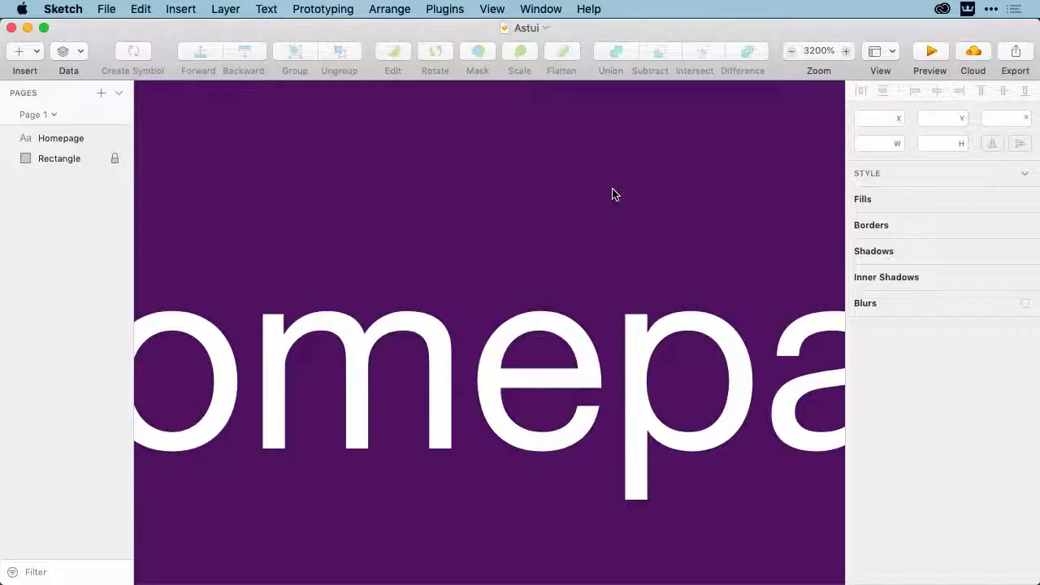
pyautogui.press('super+minus')
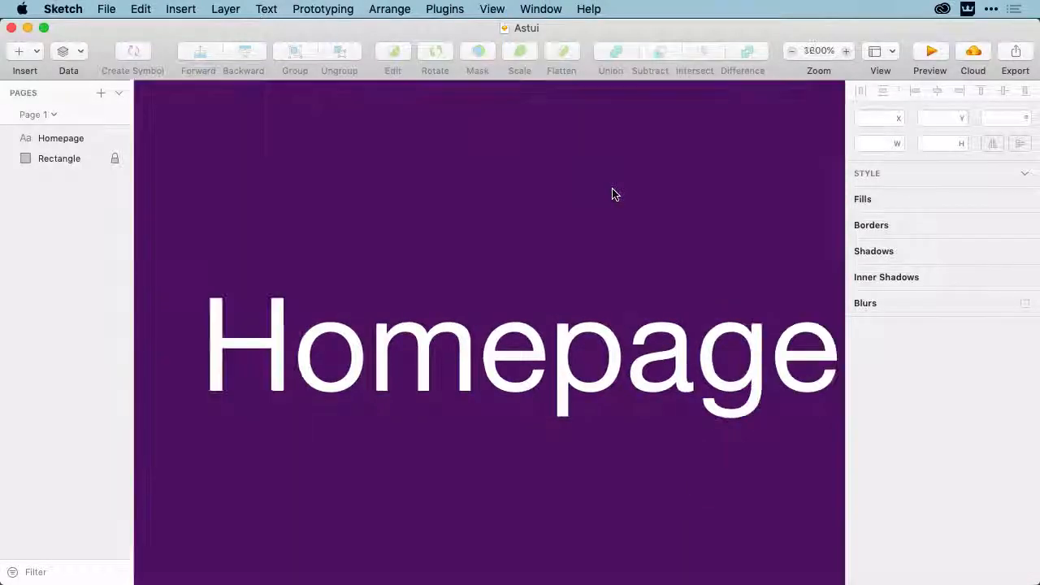
# Check that the Homepage layer is live text by highlighting some of its characters, and leave text editing without changes.
pyautogui.click(599, 333)
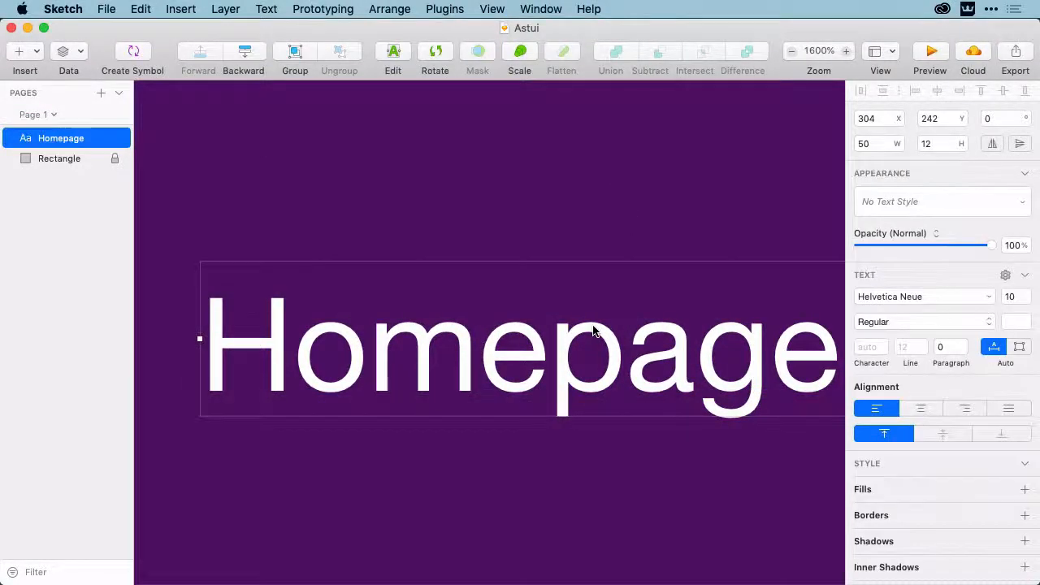
pyautogui.doubleClick(601, 335)
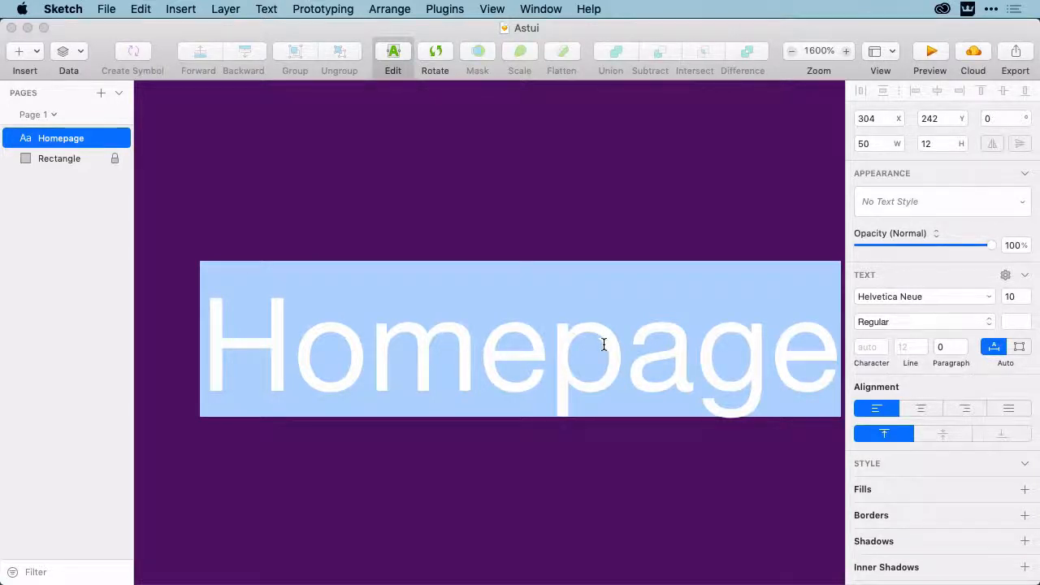
pyautogui.click(480, 361)
pyautogui.moveTo(479, 362); pyautogui.dragTo(696, 351)
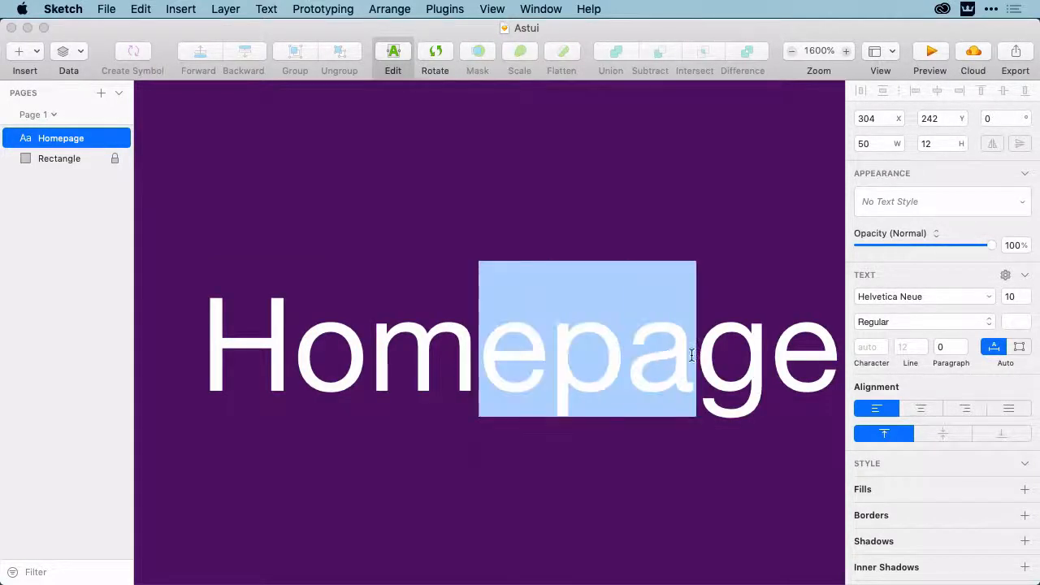
pyautogui.press('Escape')
# Convert the Homepage text layer to outlines.
pyautogui.scroll(-3, 642, 282)
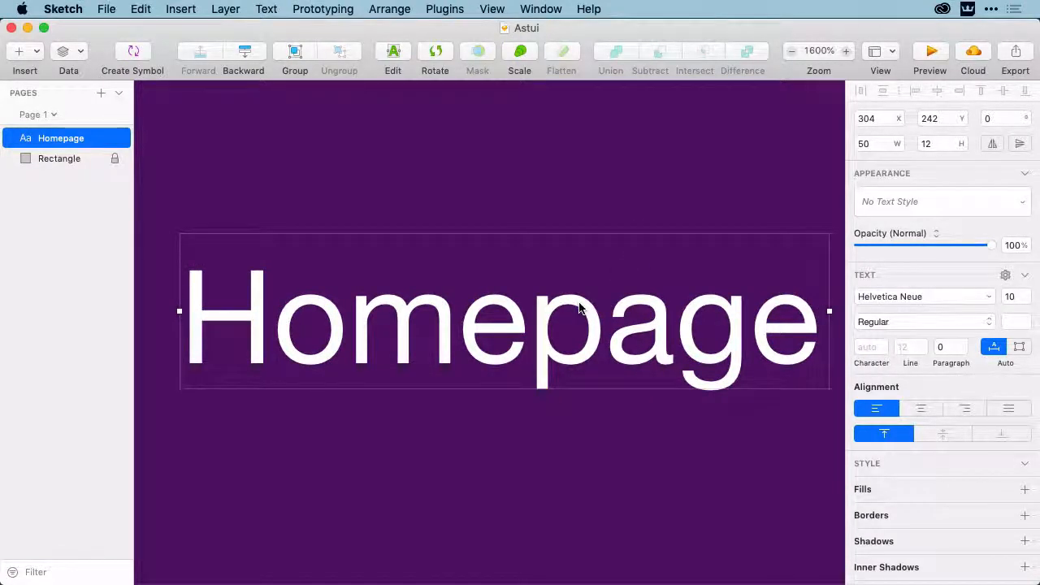
pyautogui.rightClick(577, 303)
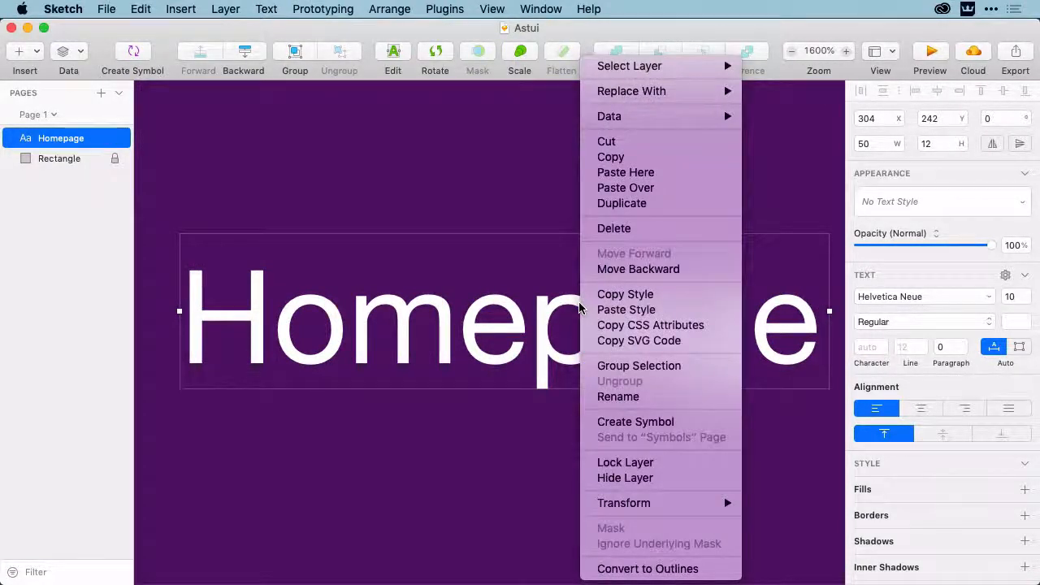
pyautogui.click(650, 569)
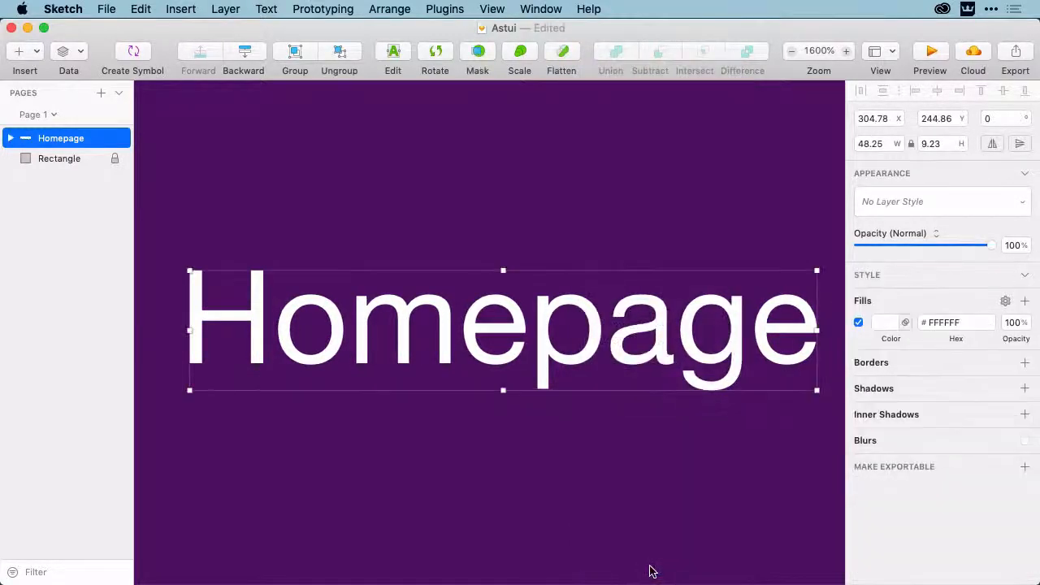
# Inspect the vector points on the outlined letters p, e and o, and deselect everything.
pyautogui.doubleClick(583, 309)
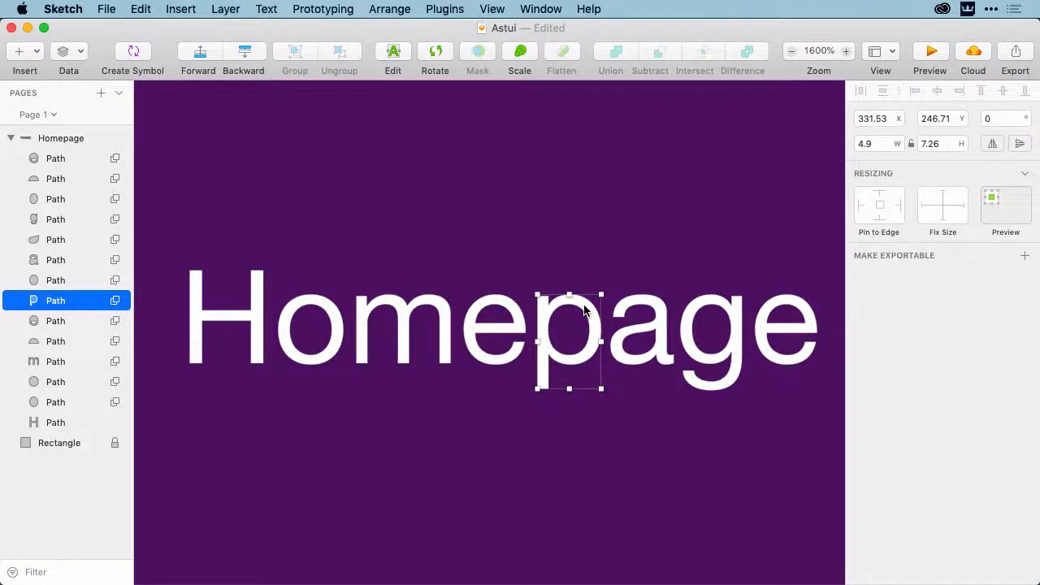
pyautogui.doubleClick(584, 309)
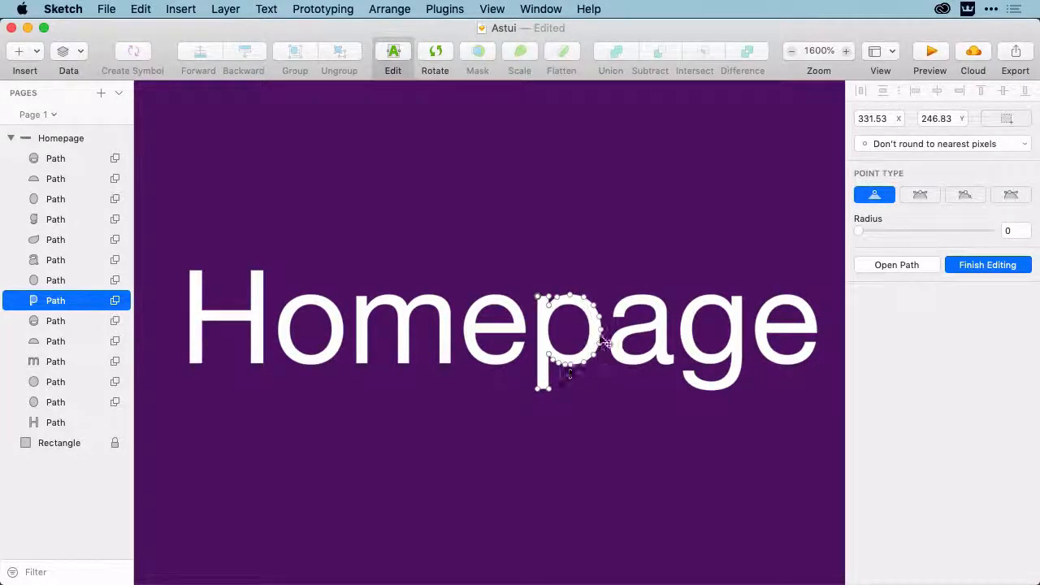
pyautogui.click(516, 302)
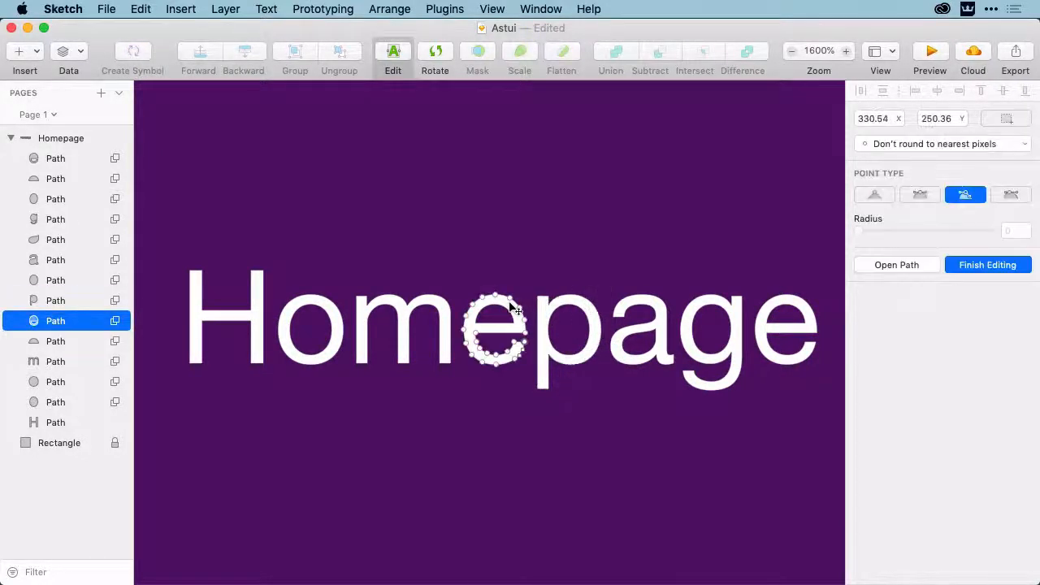
pyautogui.click(336, 319)
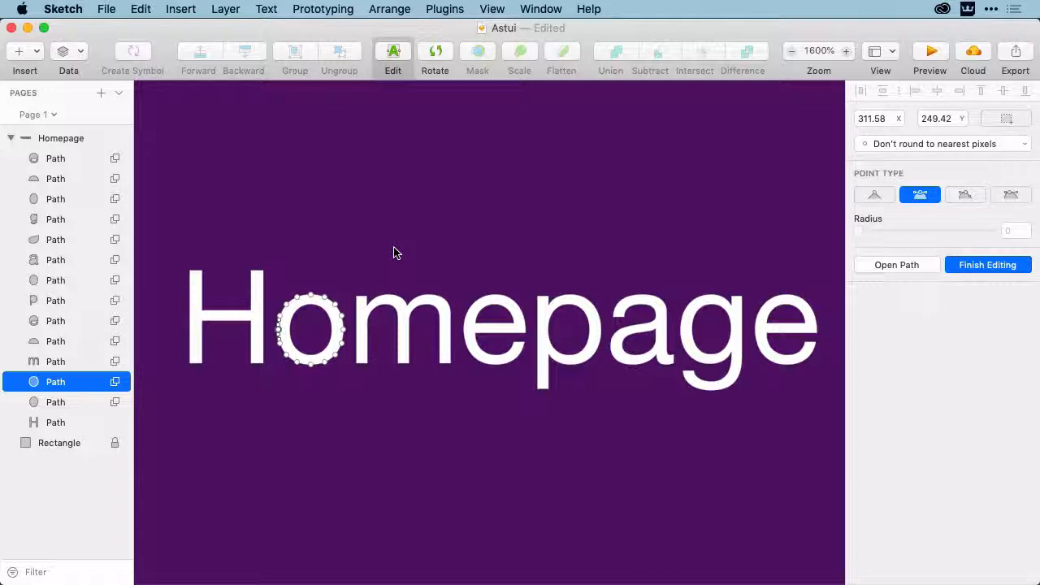
pyautogui.click(474, 194)
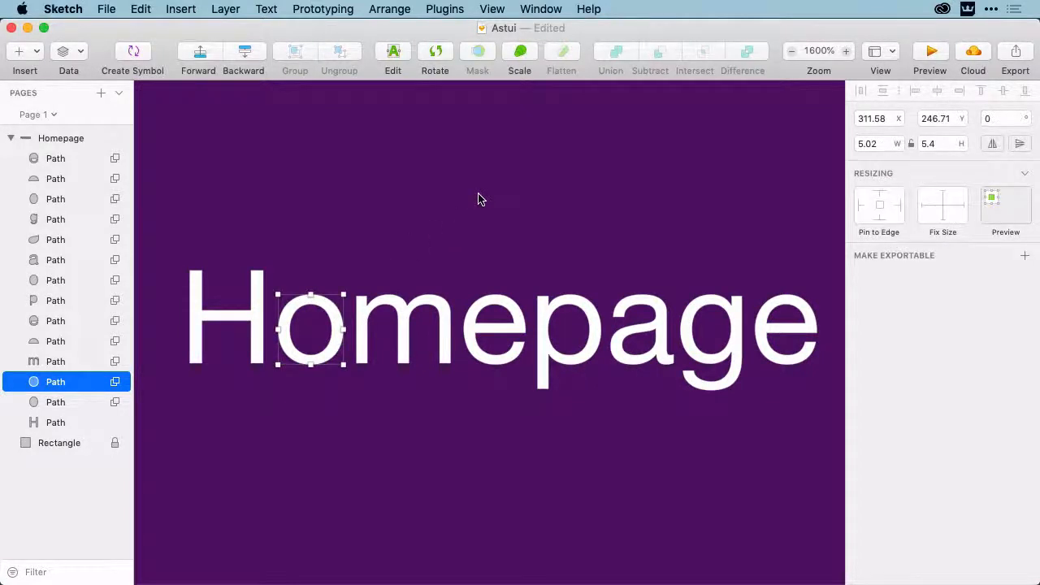
pyautogui.click(477, 195)
# Open the plugin manager to check which plugins are installed.
pyautogui.click(449, 10)
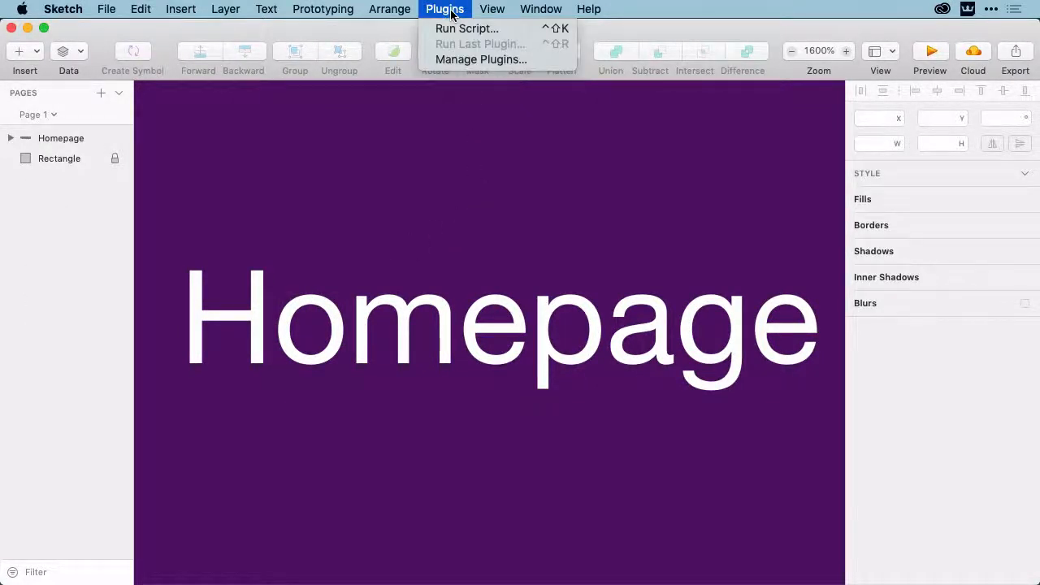
pyautogui.click(475, 63)
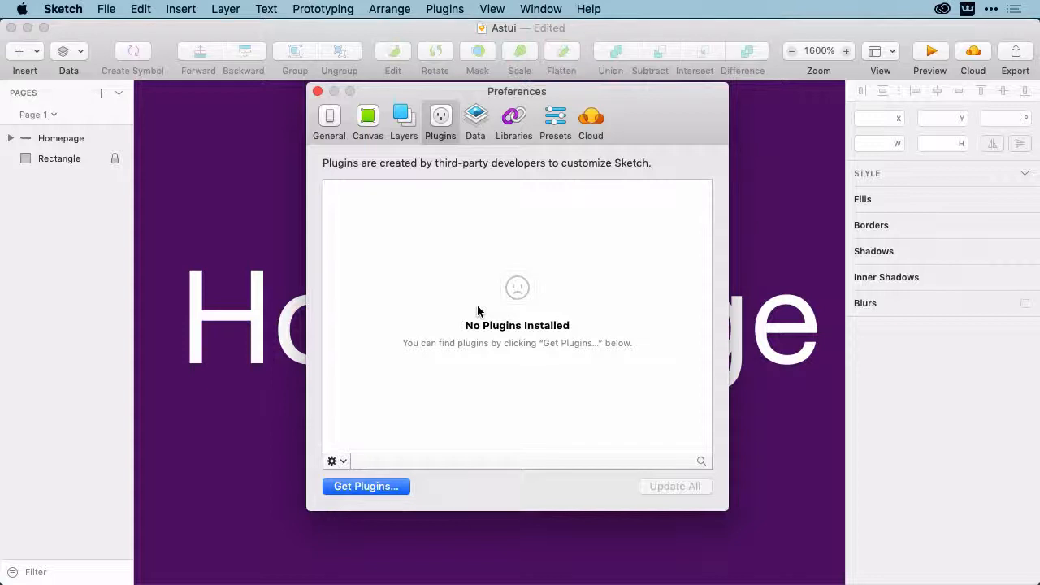
# Switch to Firefox, show the Astui dashboard's installation instructions for Sketch and download the Astui for Sketch plugin.
pyautogui.press('super+Tab')
pyautogui.press('super+Tab')
pyautogui.press('super+Tab')
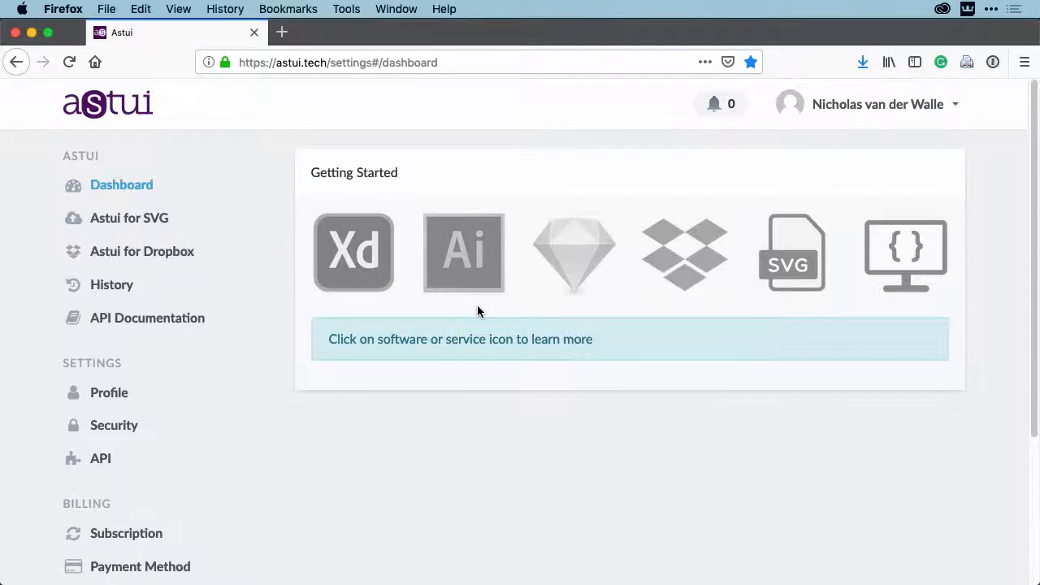
pyautogui.click(569, 260)
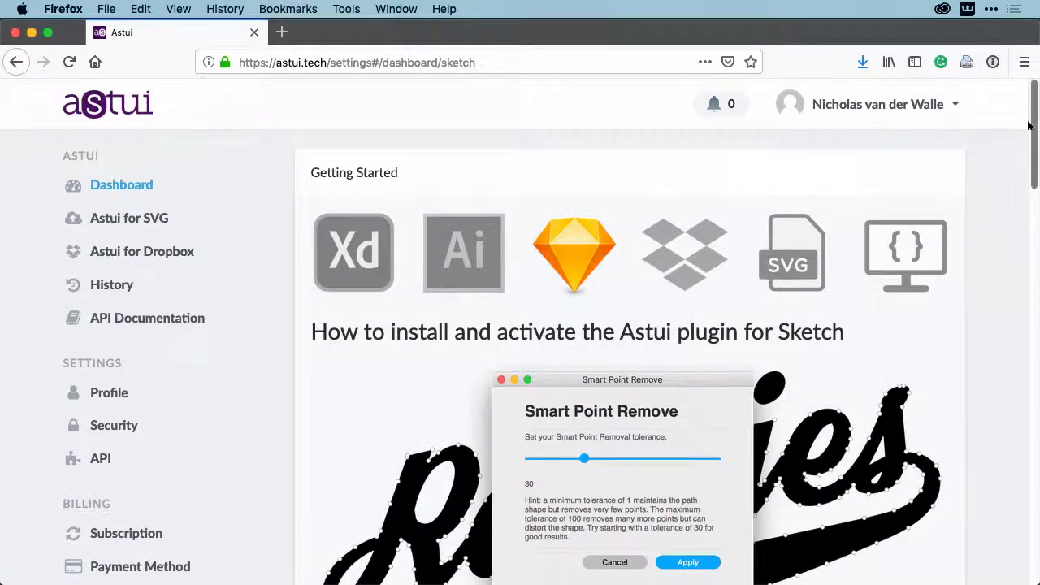
pyautogui.scroll(-1, 1034, 136)
pyautogui.scroll(-20, 1015, 220)
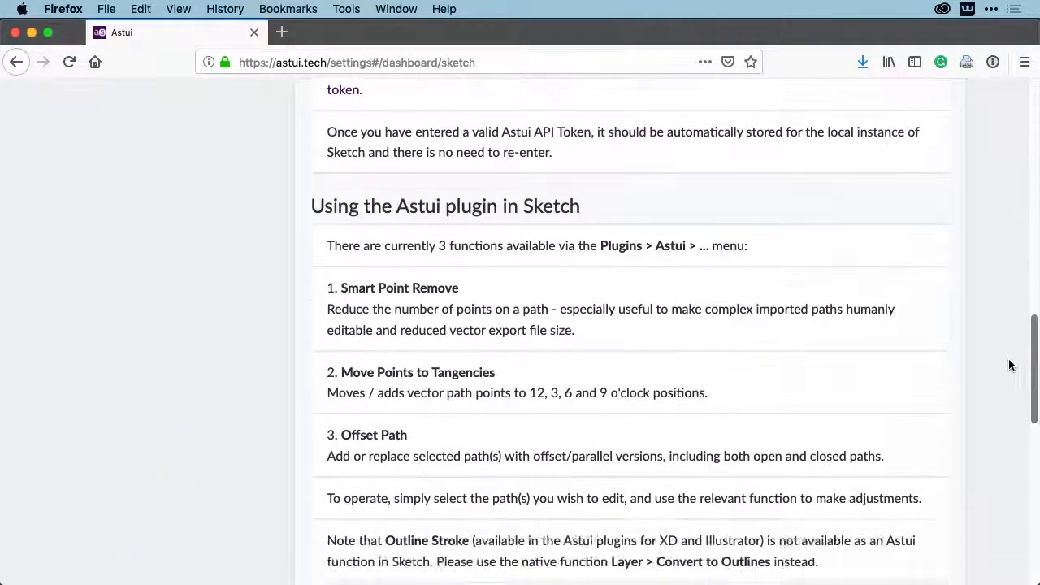
pyautogui.scroll(-8, 997, 443)
pyautogui.scroll(18, 992, 488)
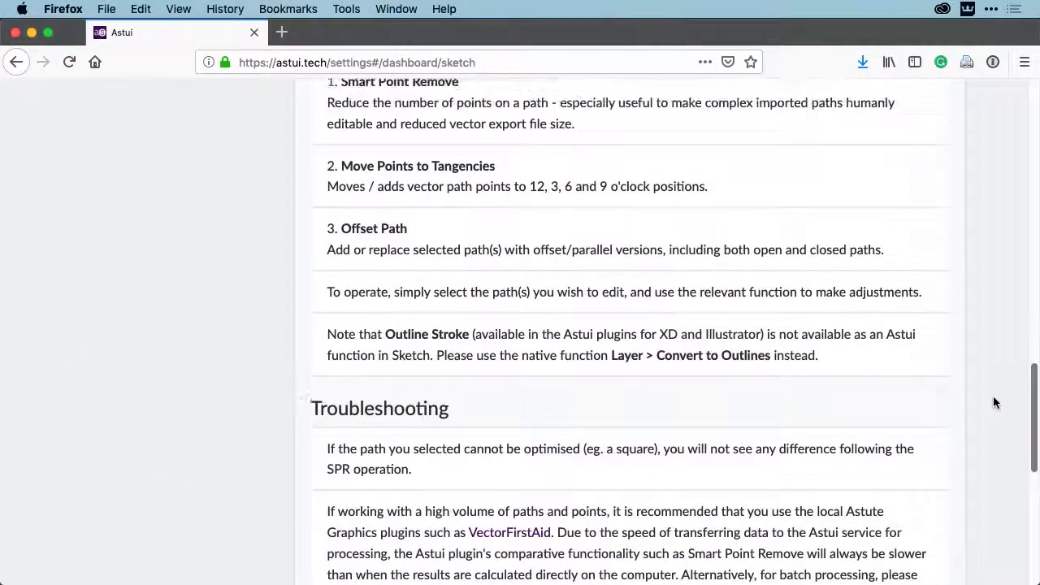
pyautogui.scroll(12, 988, 343)
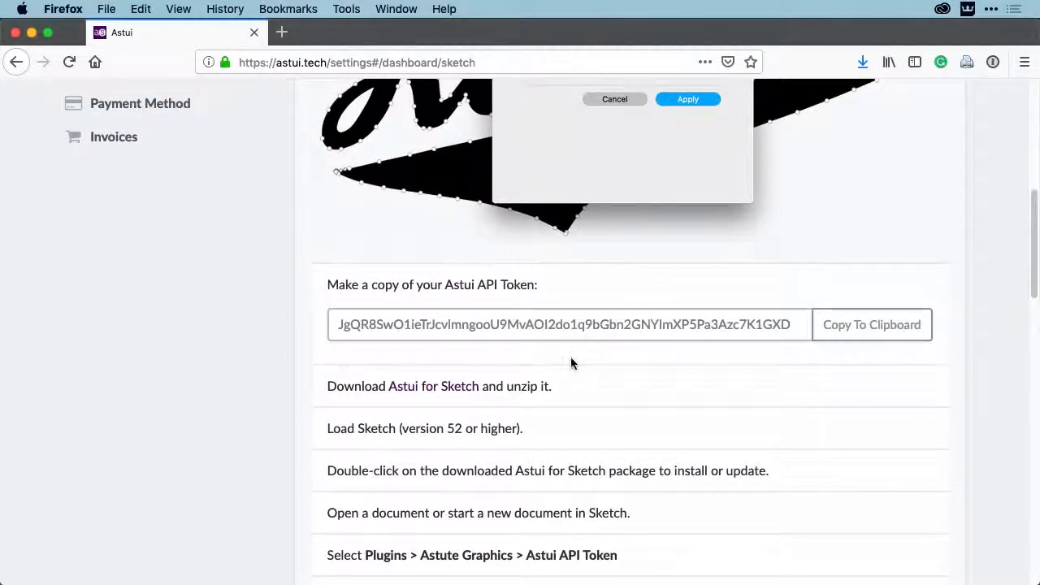
pyautogui.click(457, 387)
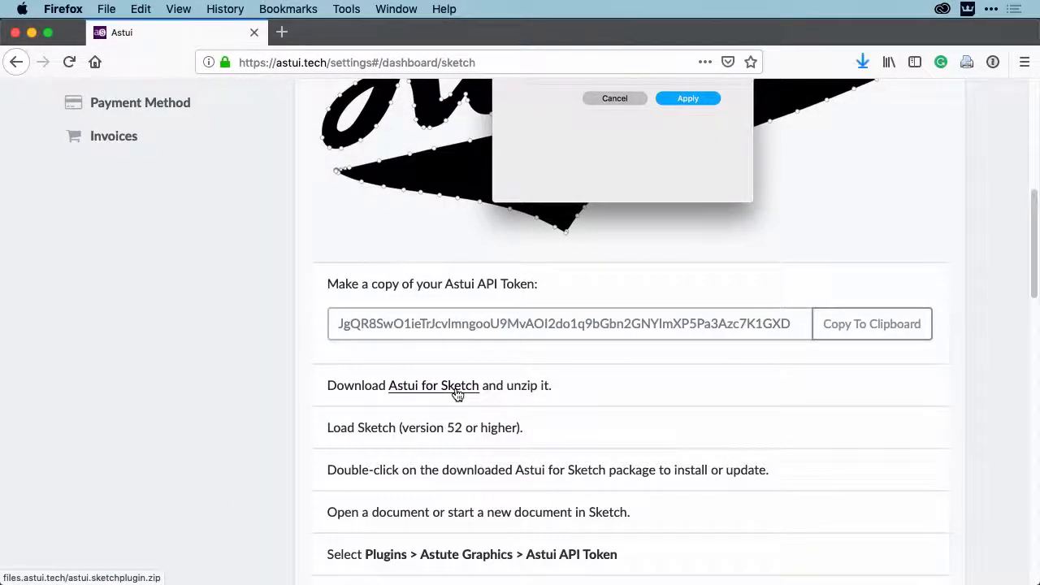
# Switch to Finder and unzip astui.sketchplugin.zip in the Downloads folder.
pyautogui.press('super+Tab')
pyautogui.press('super+Tab')
pyautogui.press('super+Tab')
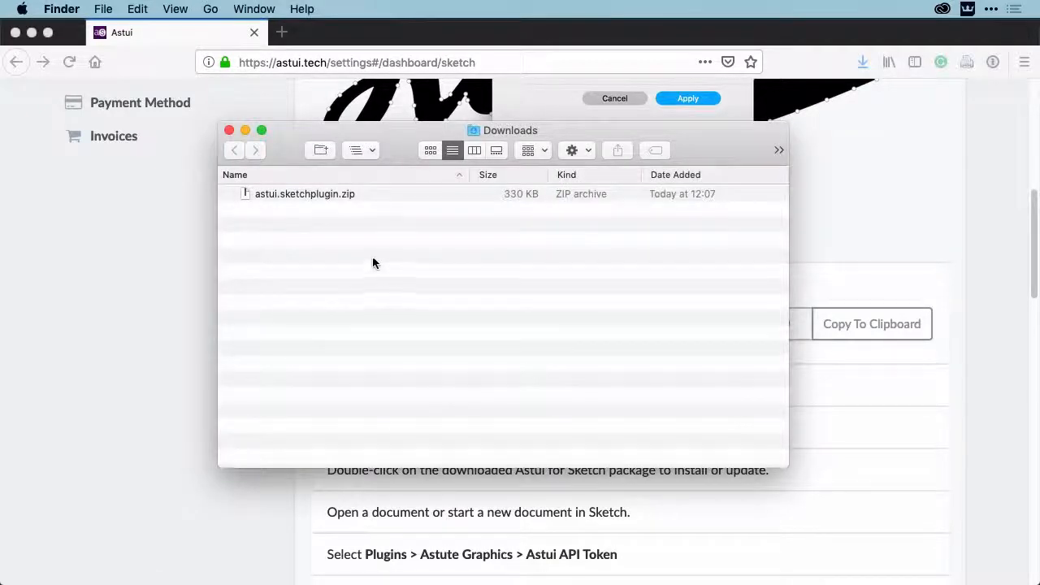
pyautogui.click(319, 196)
pyautogui.doubleClick(318, 194)
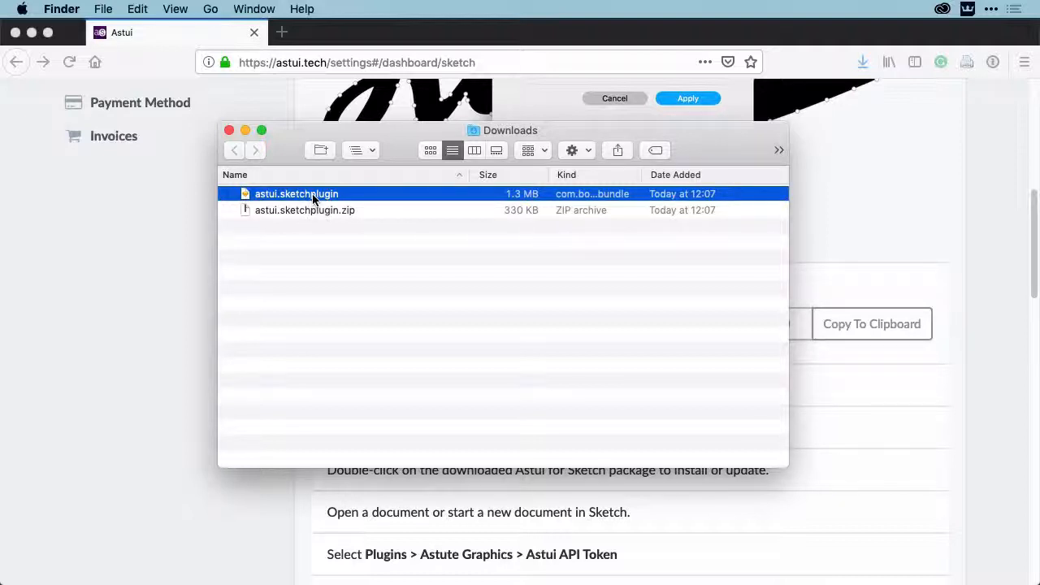
# Install astui.sketchplugin into Sketch and close the plugin preferences.
pyautogui.doubleClick(313, 195)
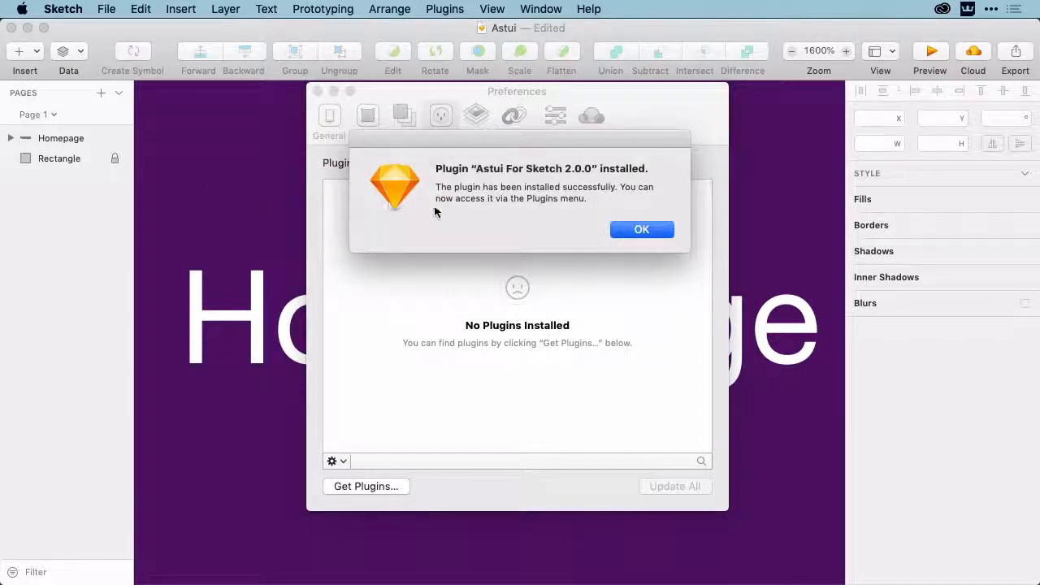
pyautogui.click(625, 233)
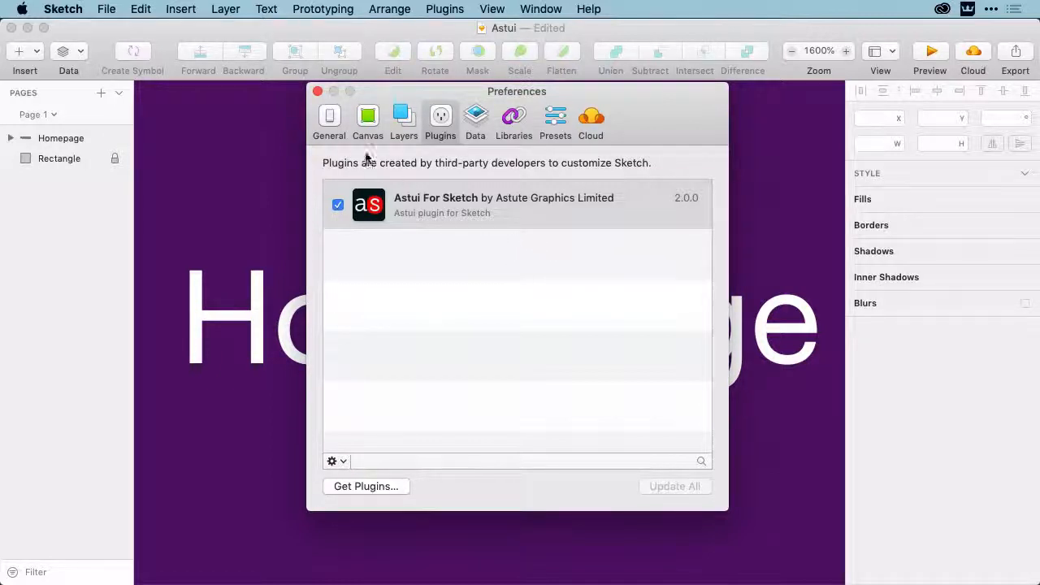
pyautogui.click(317, 91)
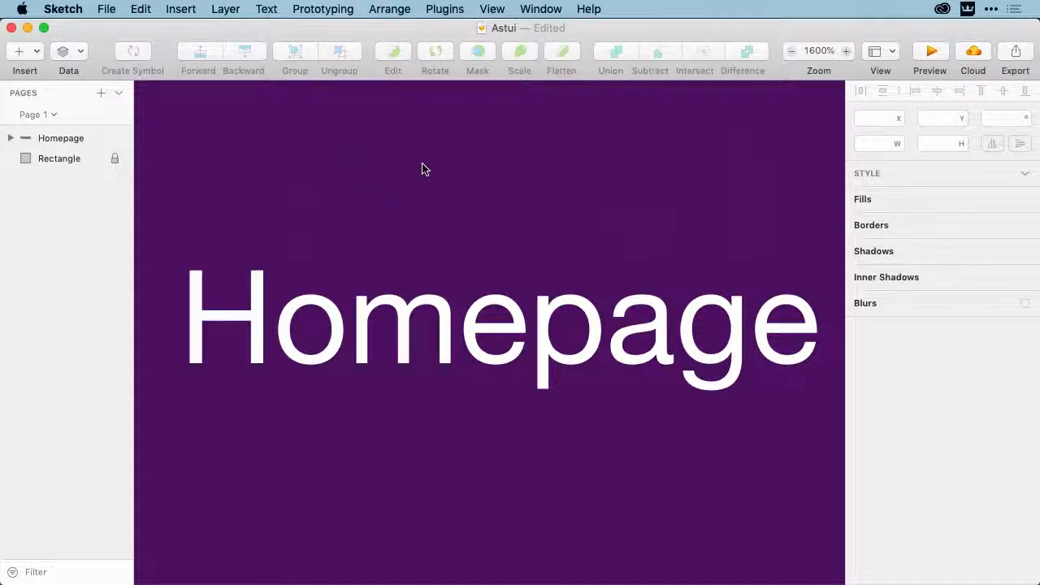
# Open the Astui plugin's API Token dialog.
pyautogui.click(445, 15)
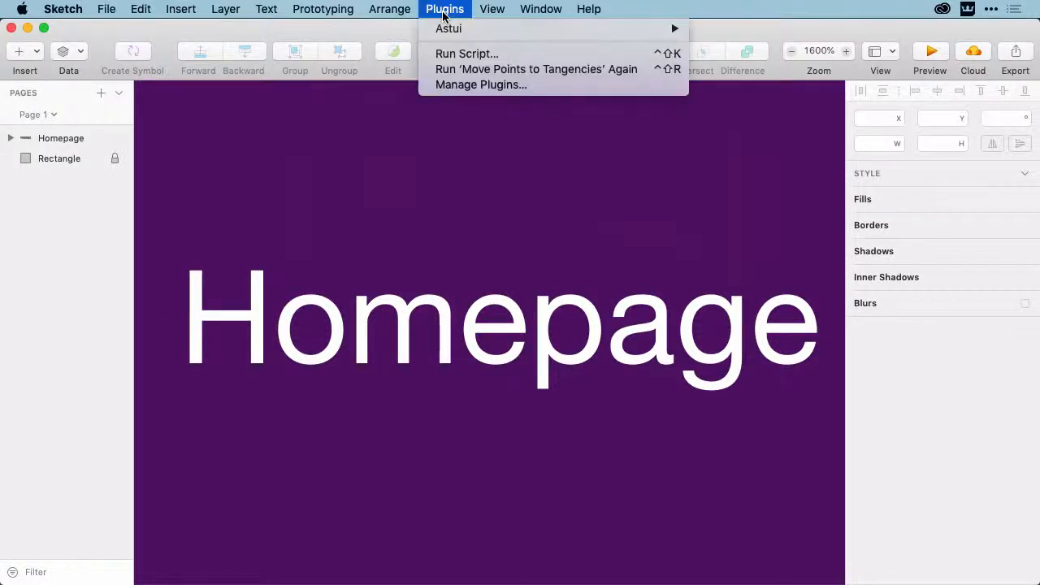
pyautogui.moveTo(446, 30)
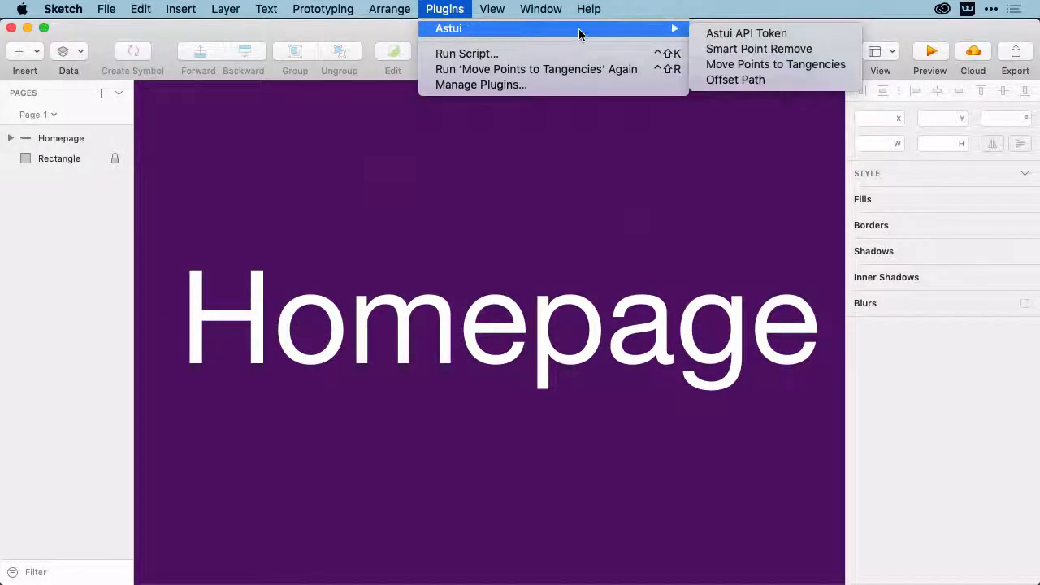
pyautogui.click(816, 32)
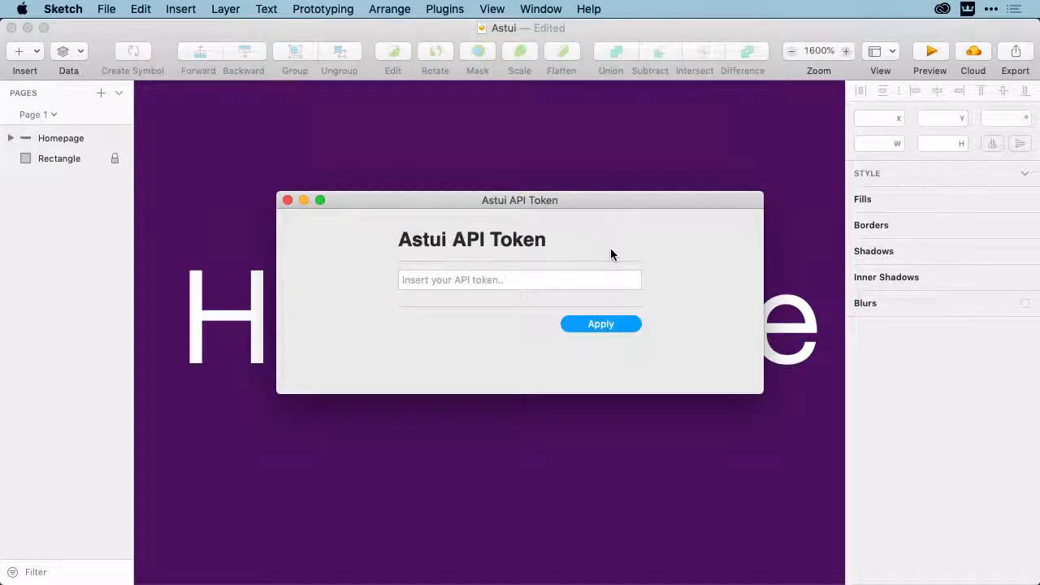
# Switch to Firefox and copy the Astui API token to the clipboard.
pyautogui.press('super+Tab')
pyautogui.press('super+Tab')
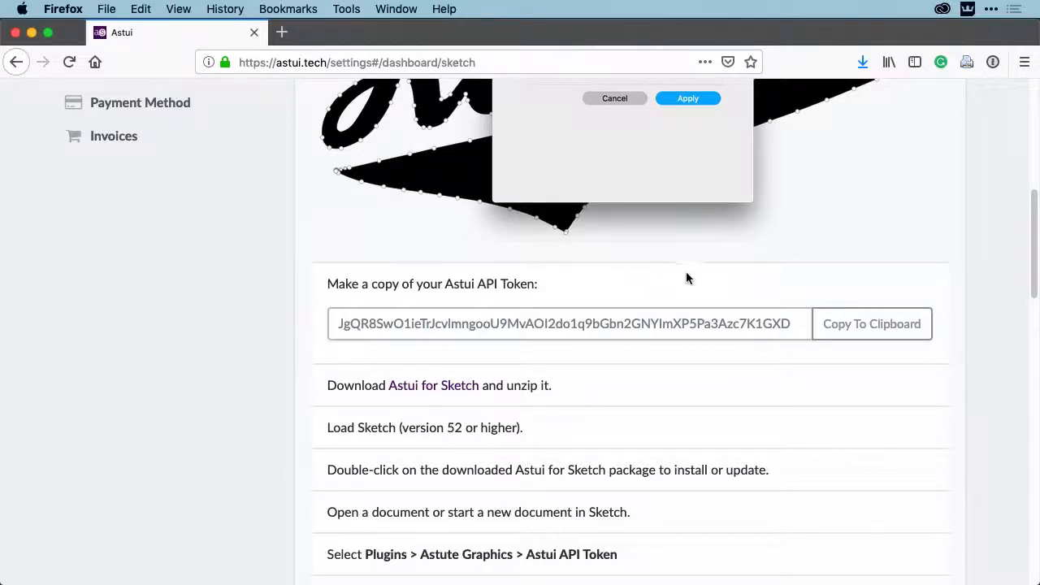
pyautogui.click(868, 325)
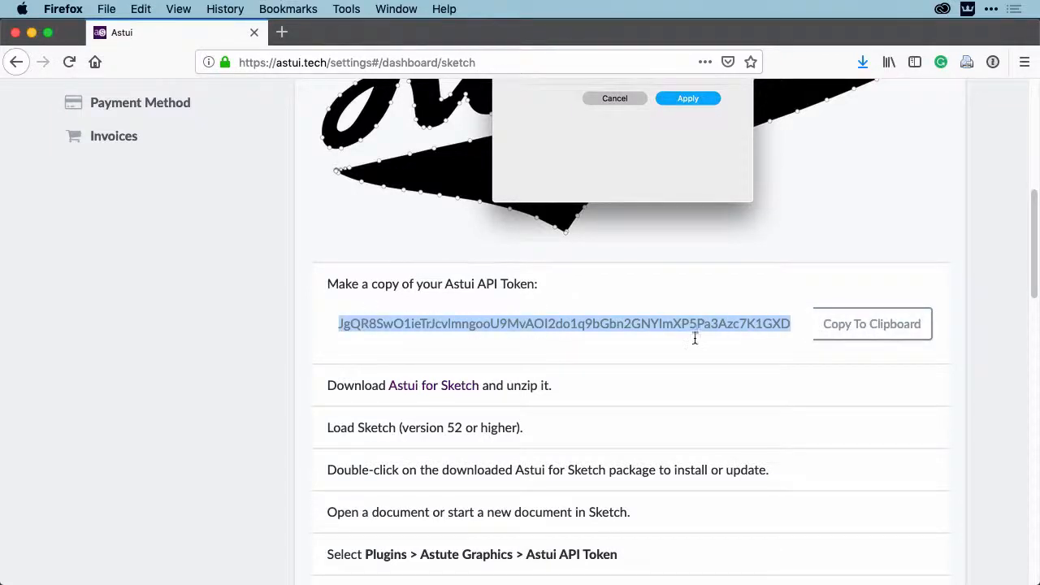
# Switch to Sketch, paste the copied API token into the Astui API Token dialog and apply it.
pyautogui.press('super+Tab')
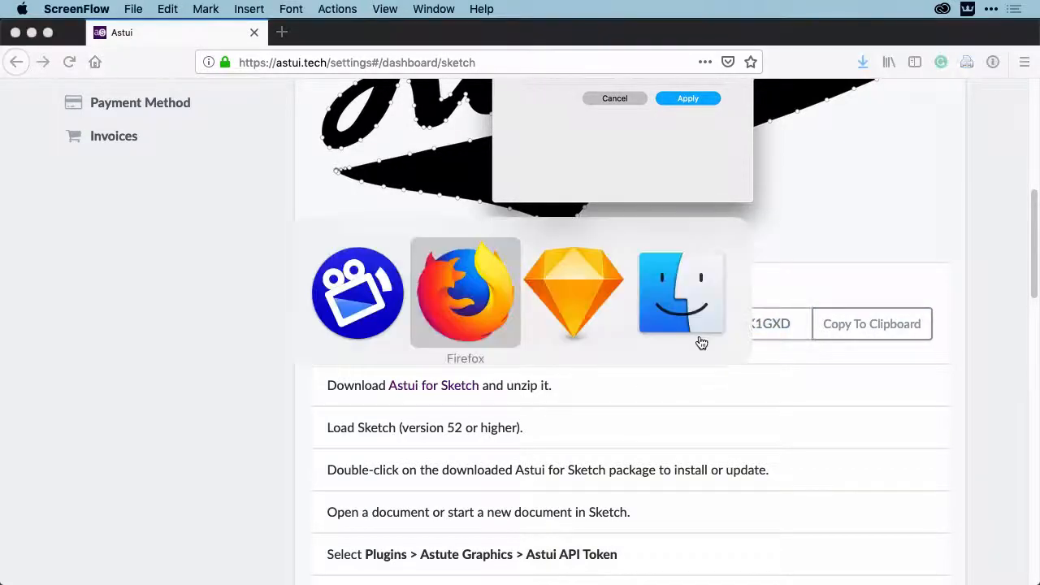
pyautogui.press('super+Tab')
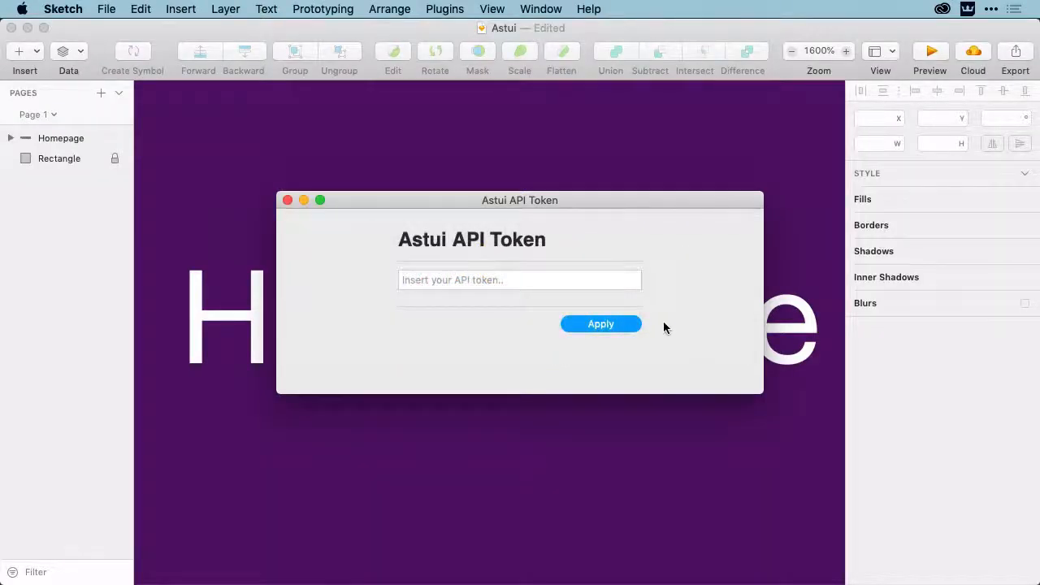
pyautogui.click(588, 281)
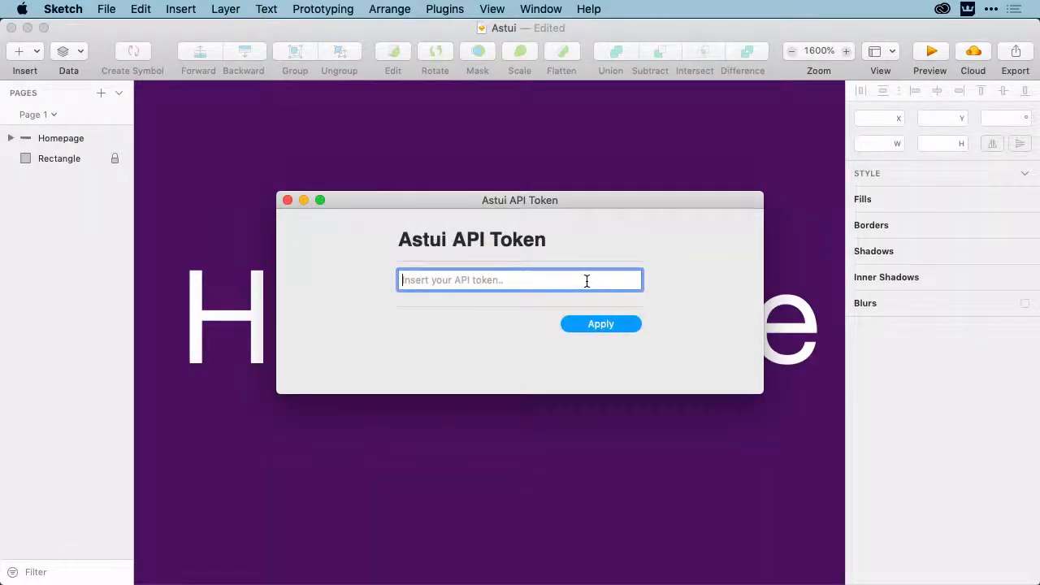
pyautogui.press('super+v')
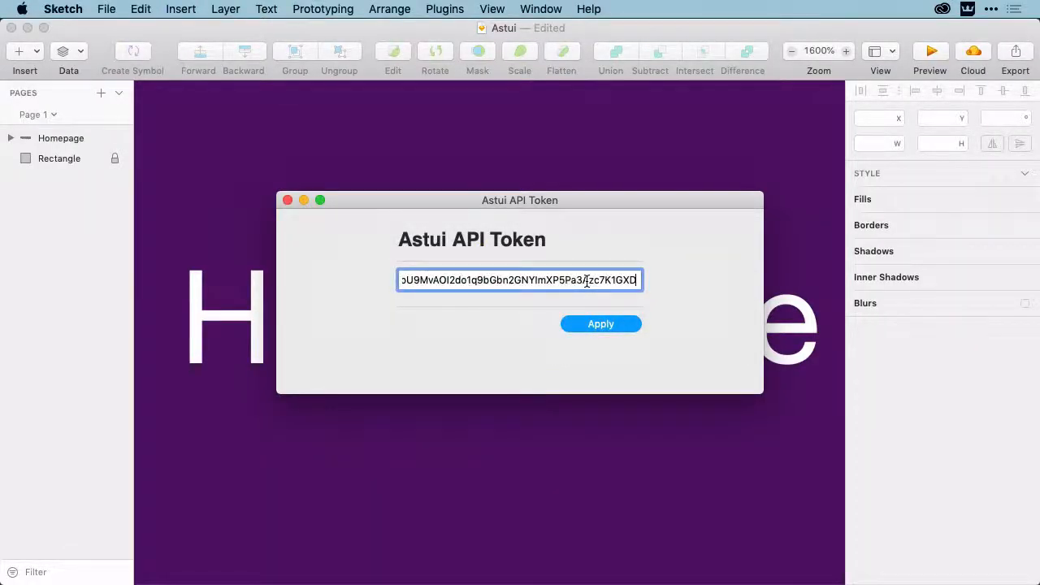
pyautogui.click(613, 325)
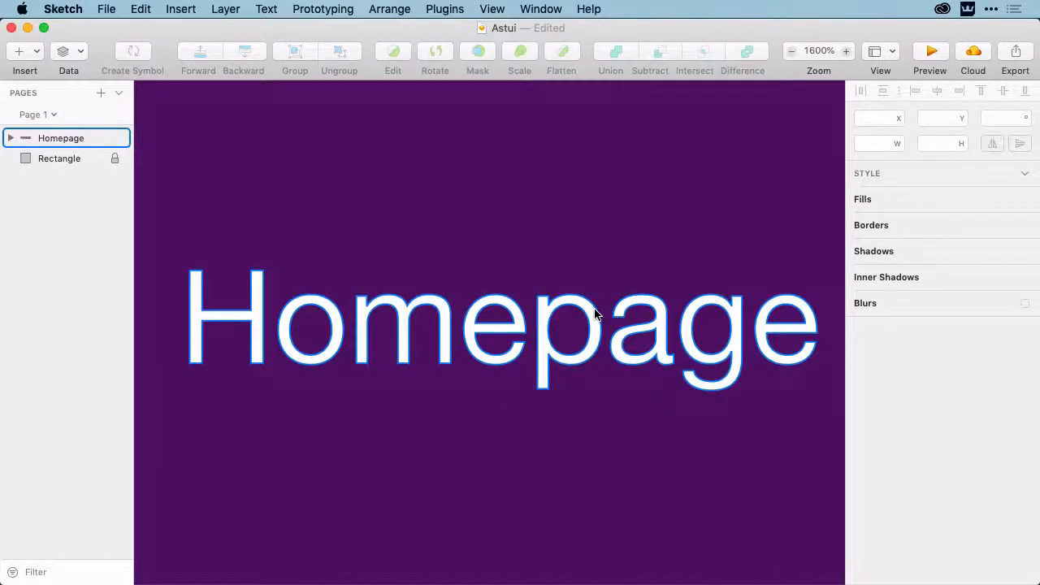
# Run Astui's Move Points to Tangencies on the outer path of the letter p in Homepage, and finish editing the path.
pyautogui.doubleClick(596, 314)
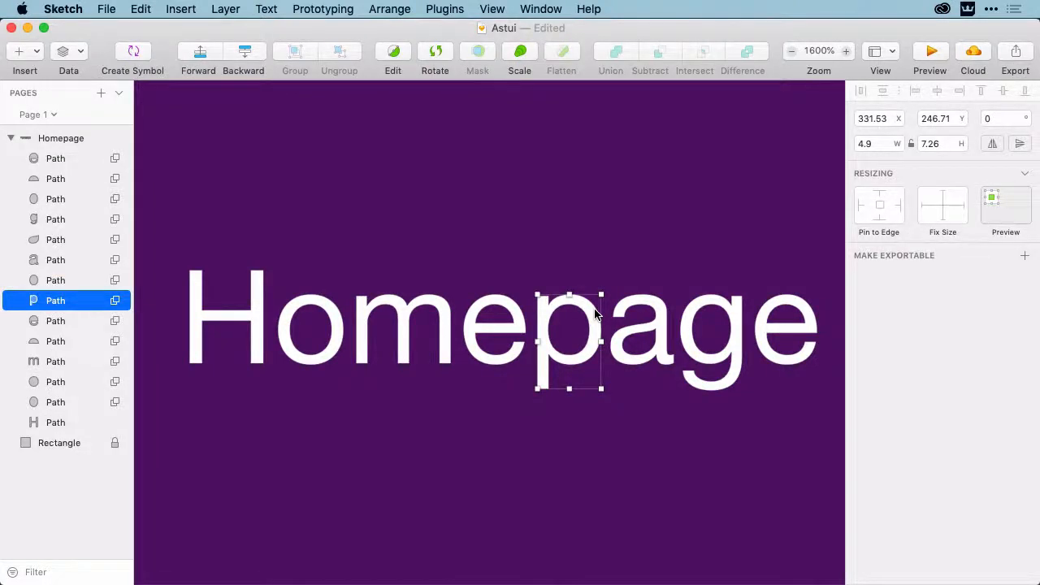
pyautogui.doubleClick(595, 314)
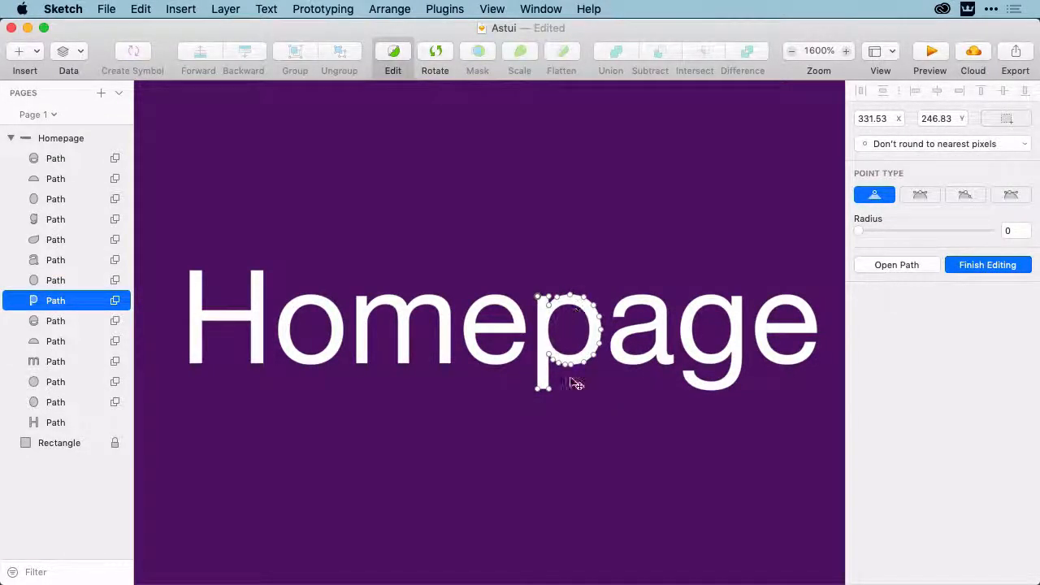
pyautogui.click(444, 9)
pyautogui.moveTo(461, 30)
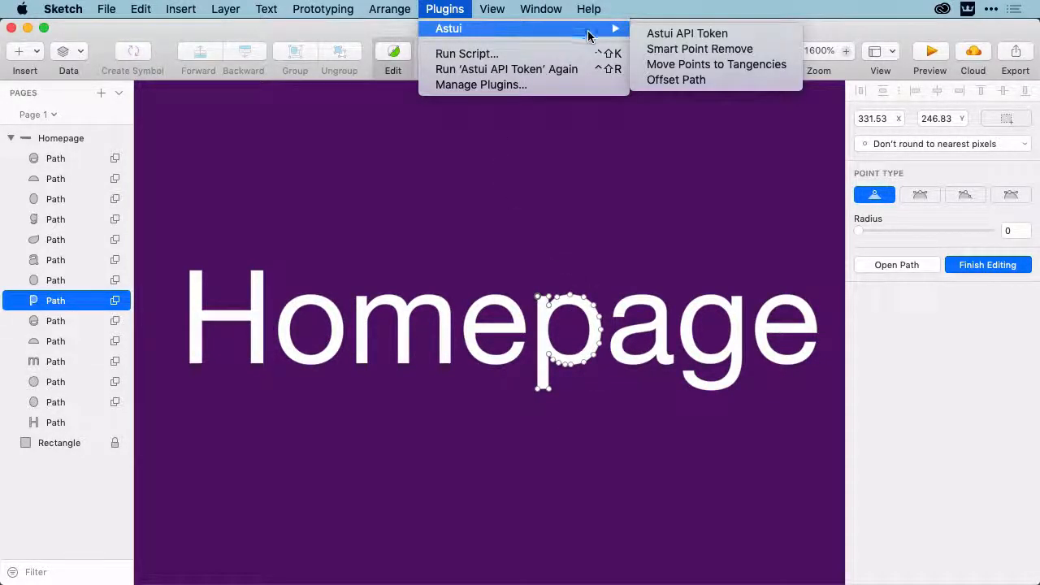
pyautogui.click(790, 68)
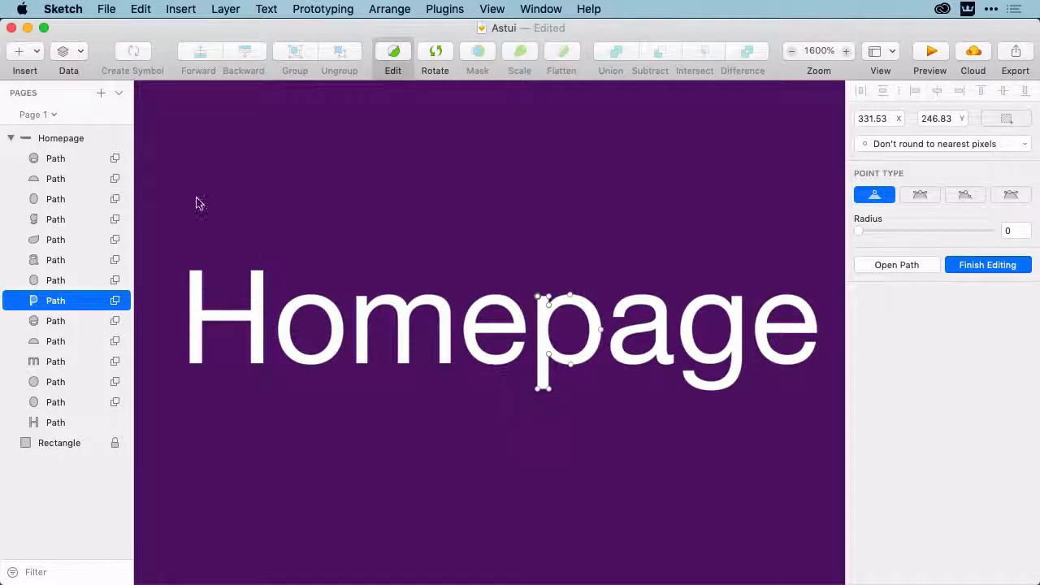
pyautogui.press('Escape')
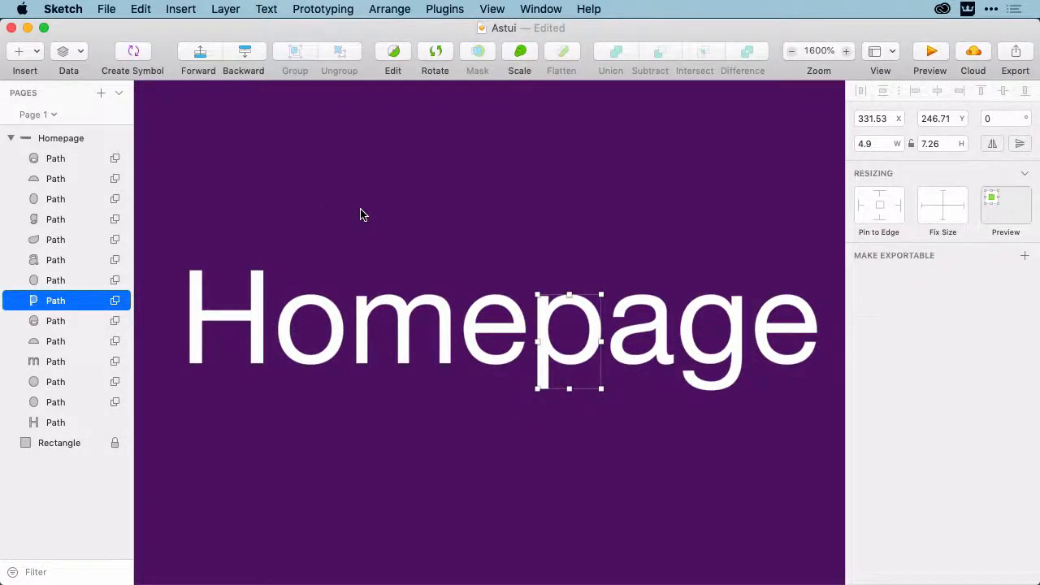
# Select the whole Homepage shape and run Astui's Move Points to Tangencies on it.
pyautogui.click(363, 214)
pyautogui.click(397, 305)
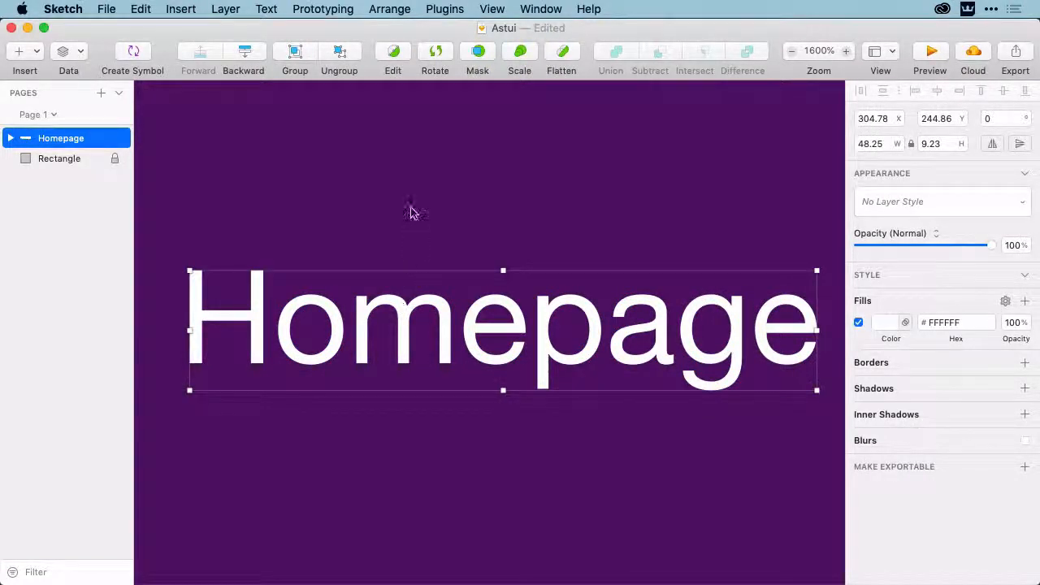
pyautogui.click(450, 13)
pyautogui.moveTo(603, 30)
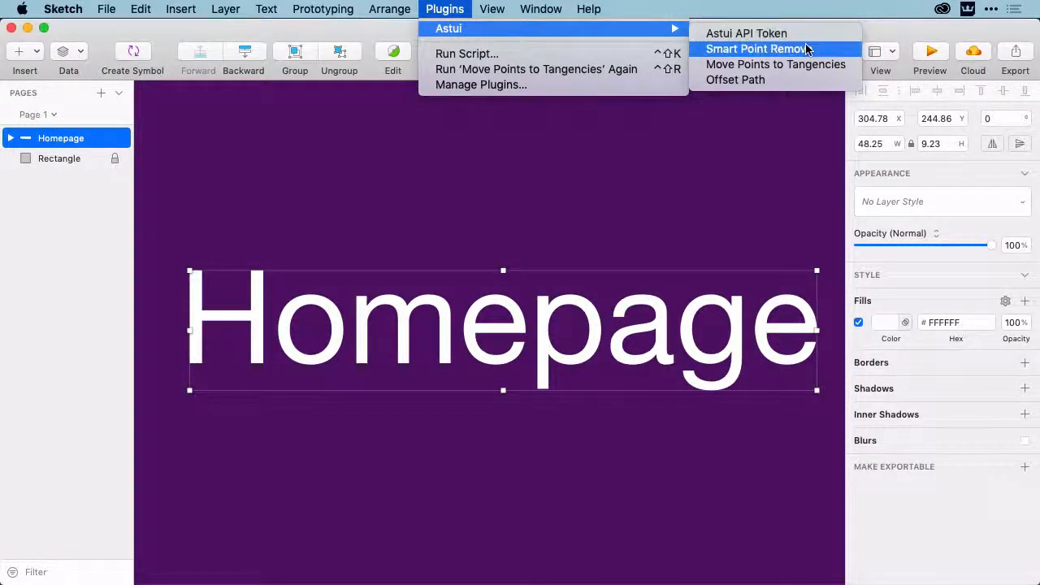
pyautogui.click(852, 64)
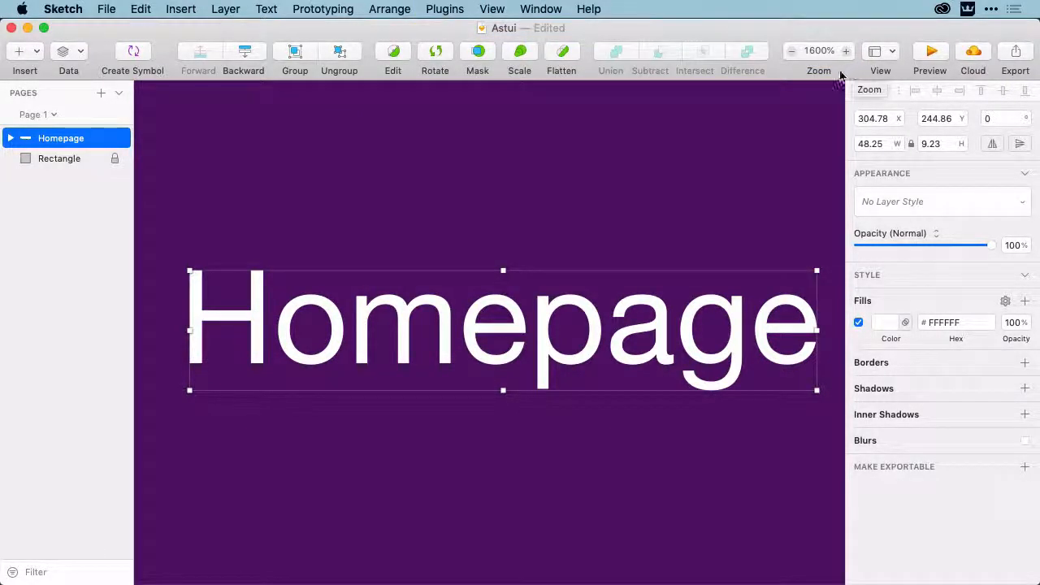
# Examine the vector points on the paths of the letters m and o in Homepage.
pyautogui.doubleClick(399, 307)
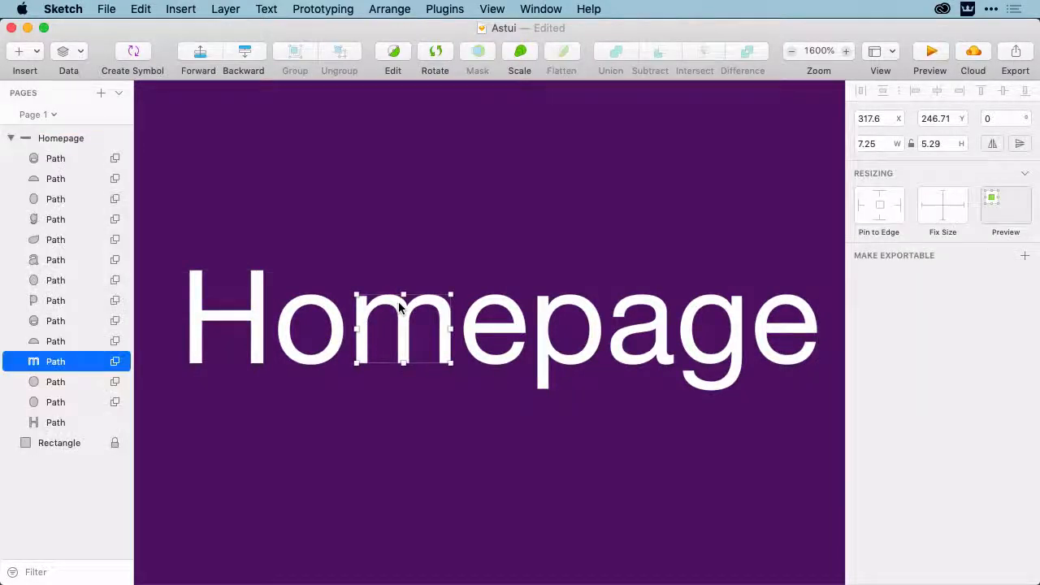
pyautogui.doubleClick(400, 307)
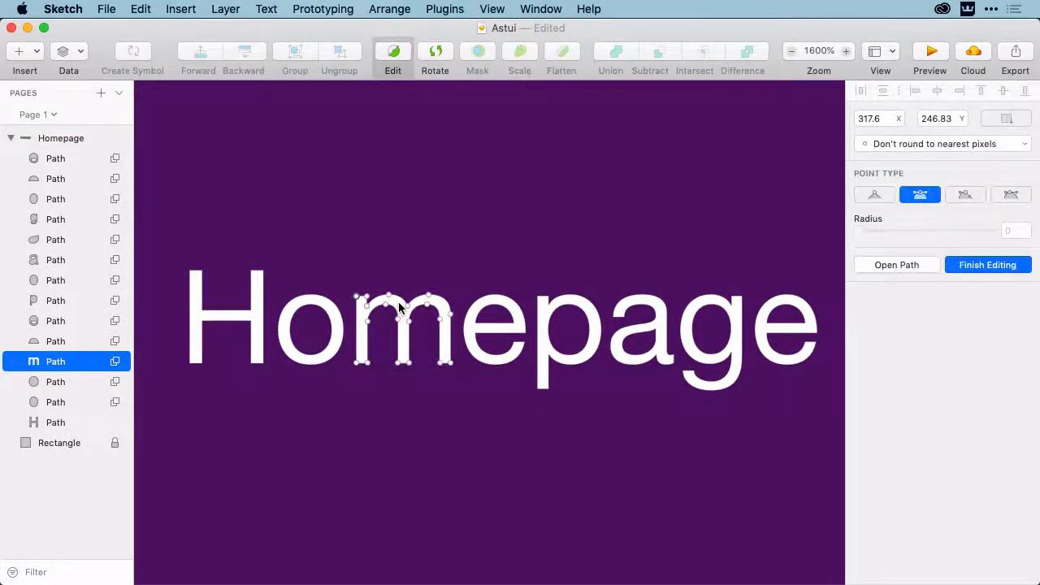
pyautogui.click(323, 306)
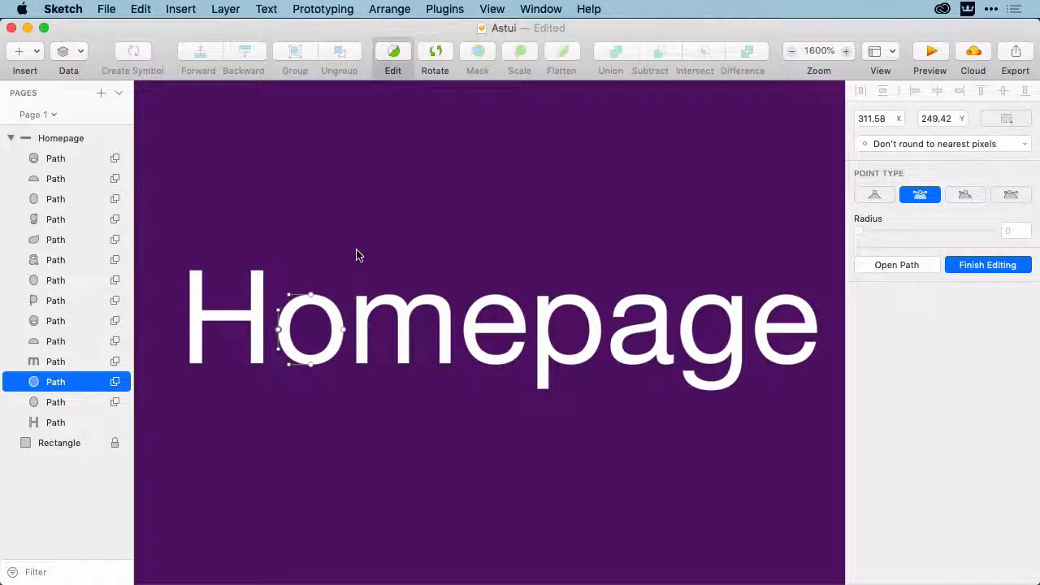
# Bring up the Astui path commands with the letter o's outer path selected.
pyautogui.click(444, 9)
pyautogui.moveTo(488, 28)
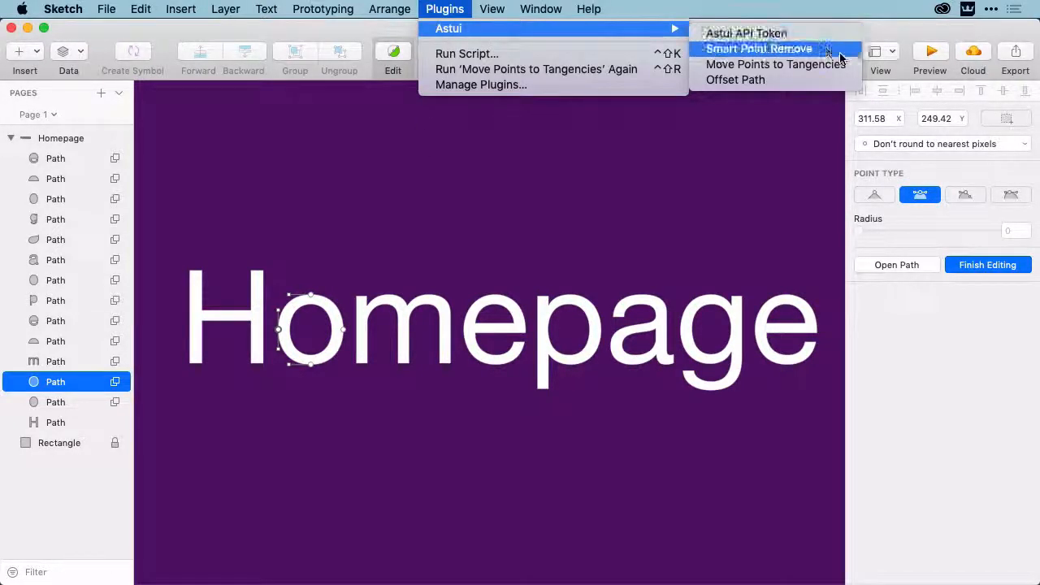